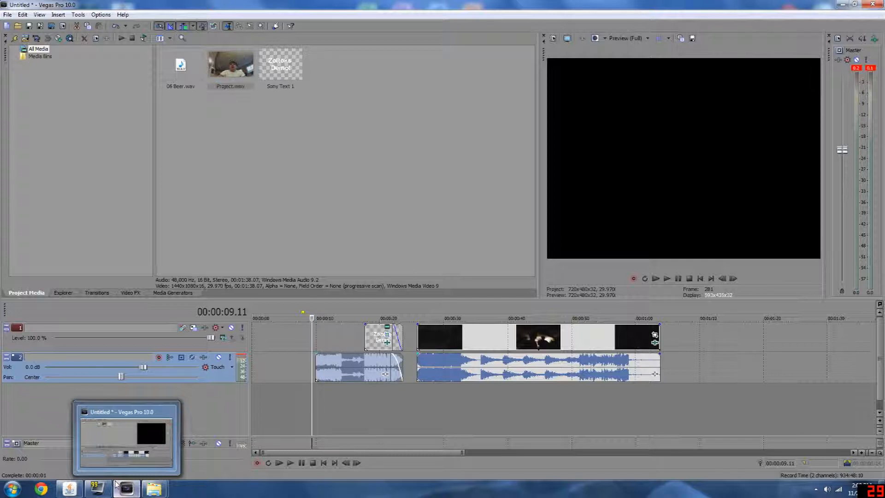
Play the existing demo title sequence and show its light-ray title frame at about 00:00:18.23.
key(space)
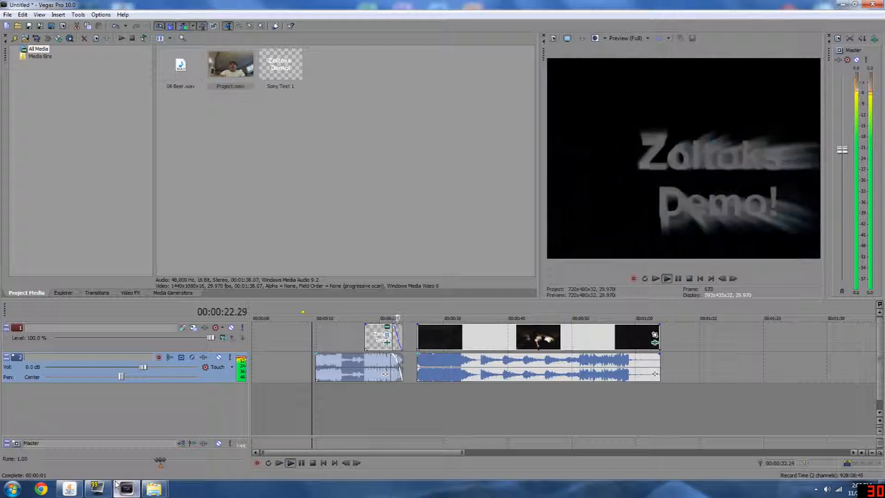
key(space)
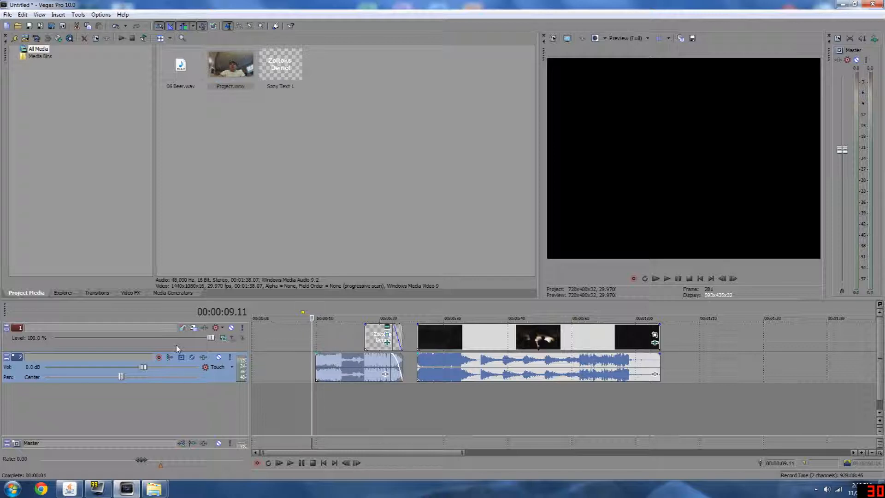
click(350, 375)
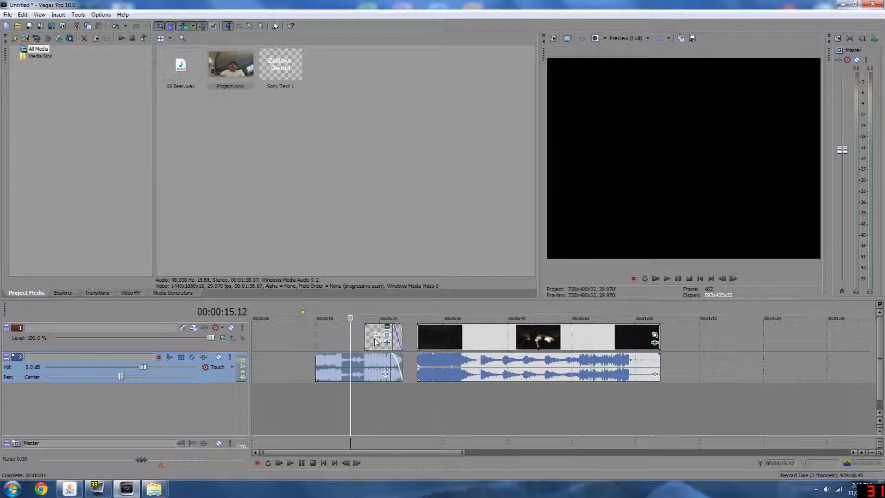
click(372, 305)
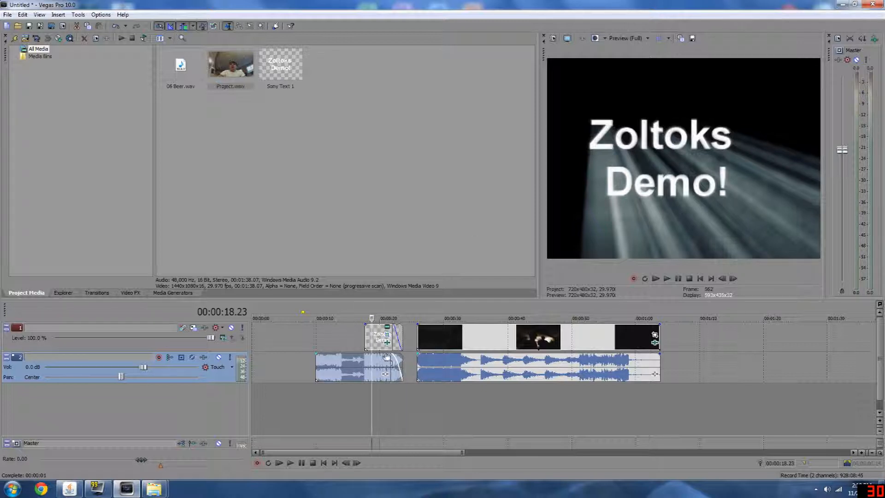
Delete the old demo title and music events from the timeline and move the video clip to start at about 52 seconds.
drag(425, 357, 373, 357)
drag(437, 340, 733, 340)
click(346, 368)
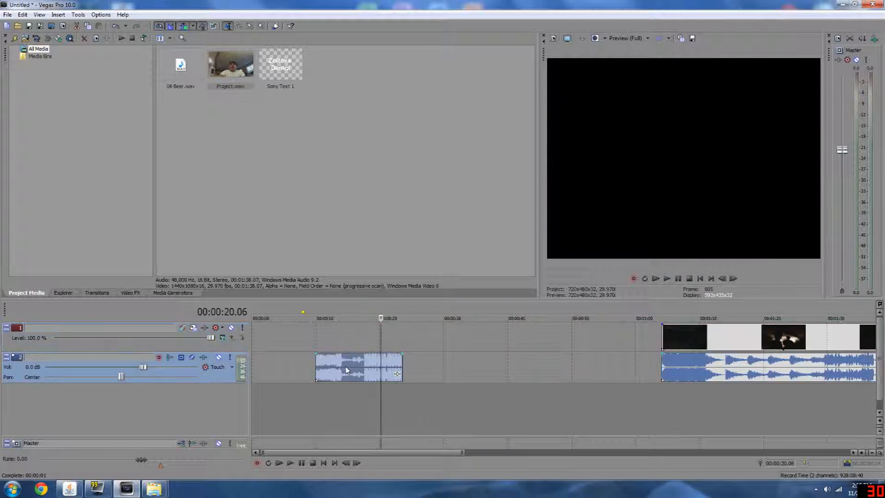
key(Delete)
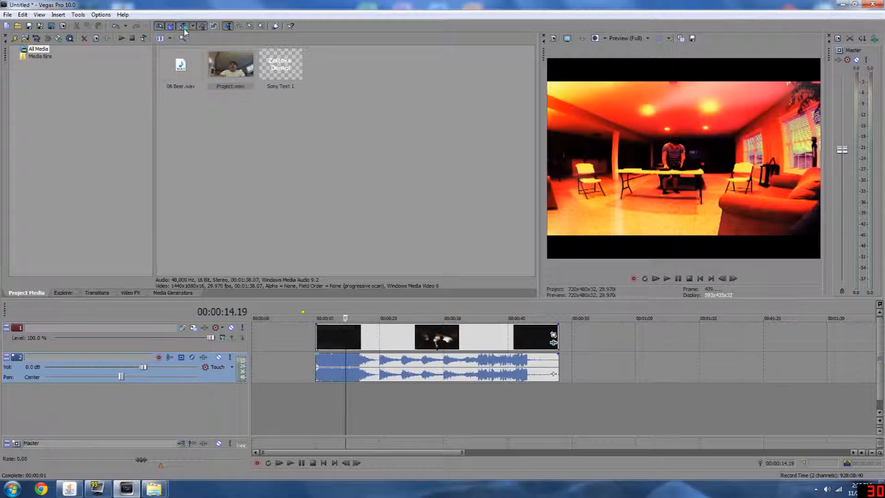
drag(483, 336, 755, 335)
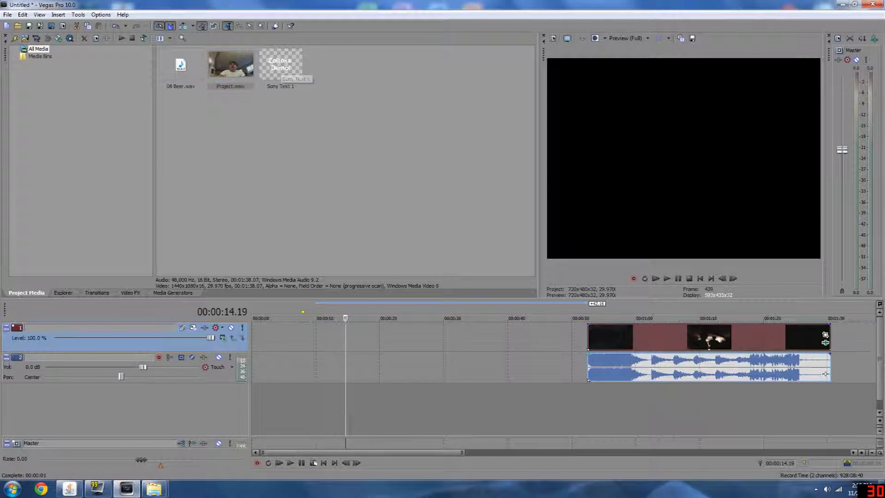
Insert a text media event on video track 1 at 00:00:14.19 and replace its sample text with "Zoltoks".
right_click(272, 333)
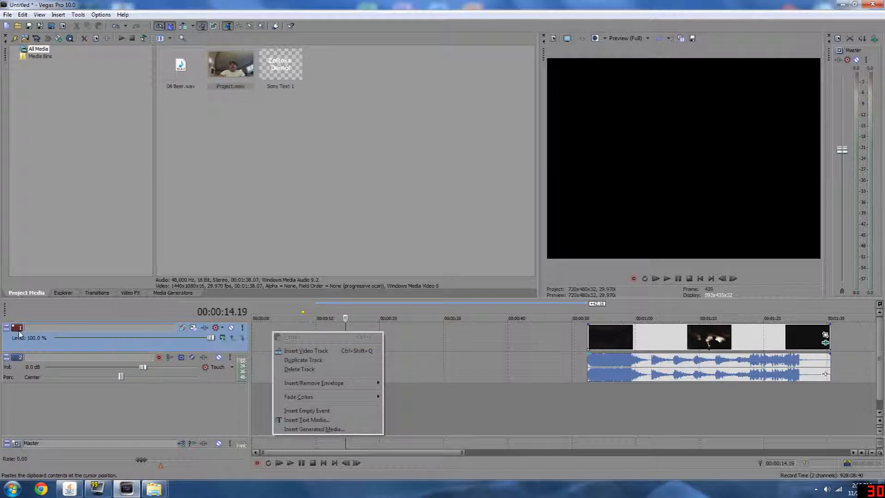
click(304, 421)
drag(553, 384, 733, 431)
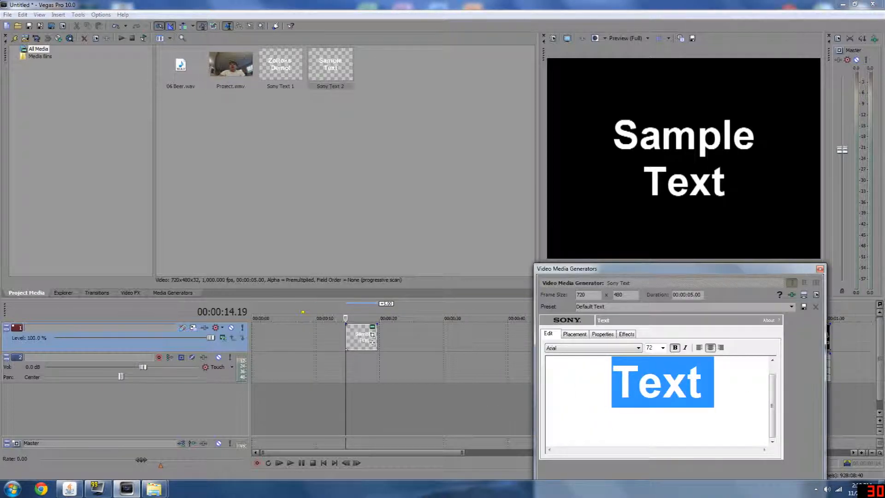
key(Delete)
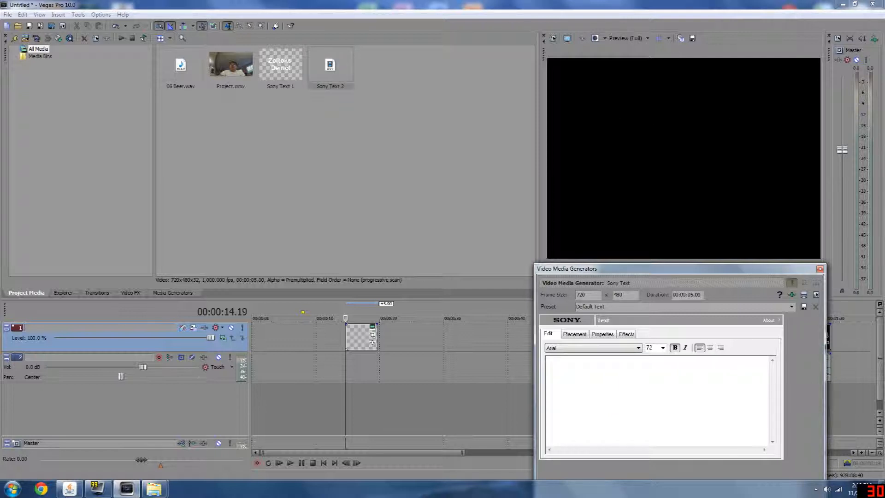
text(Zoltoks)
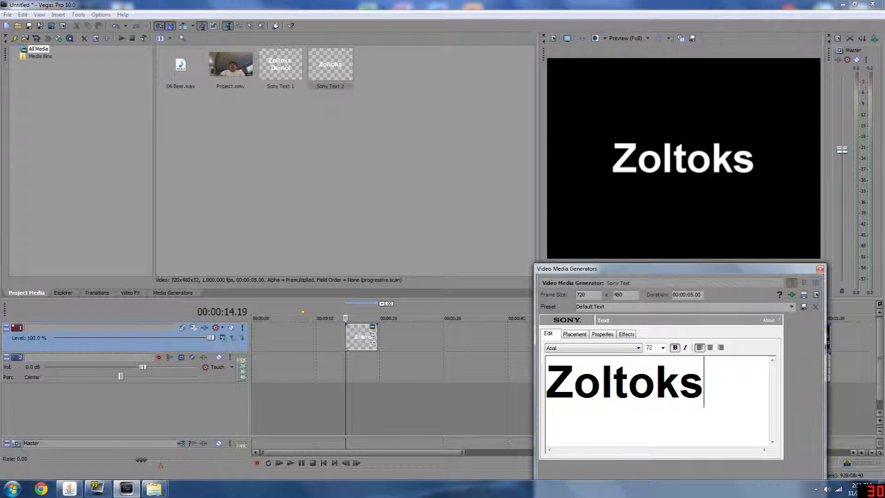
Set the title font to Bookman Old Style, try size 216, and return the size to 72.
click(590, 348)
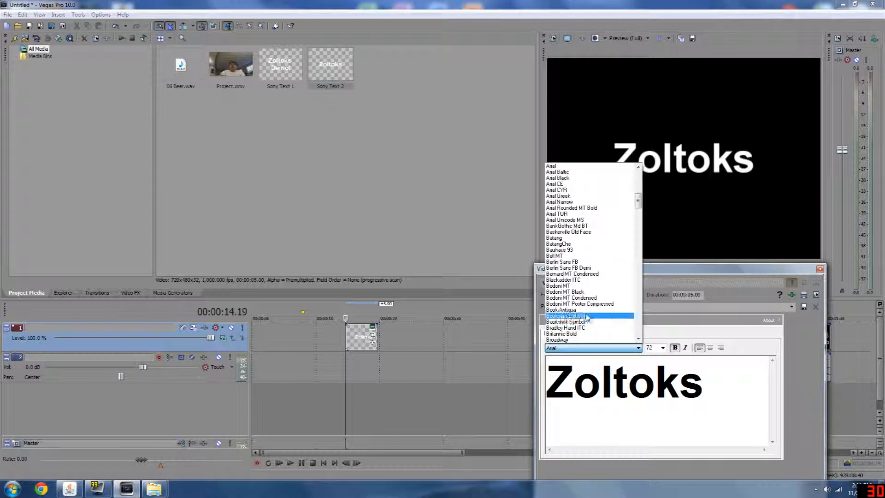
click(595, 318)
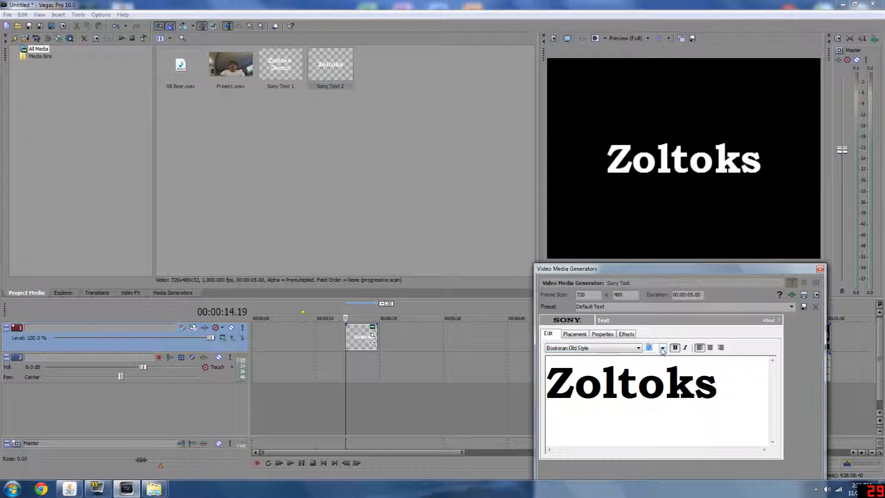
click(663, 348)
click(650, 303)
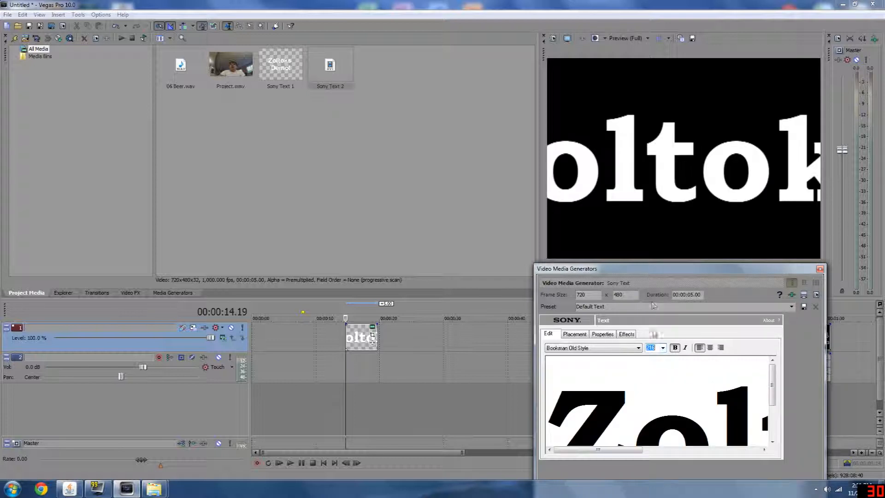
click(664, 349)
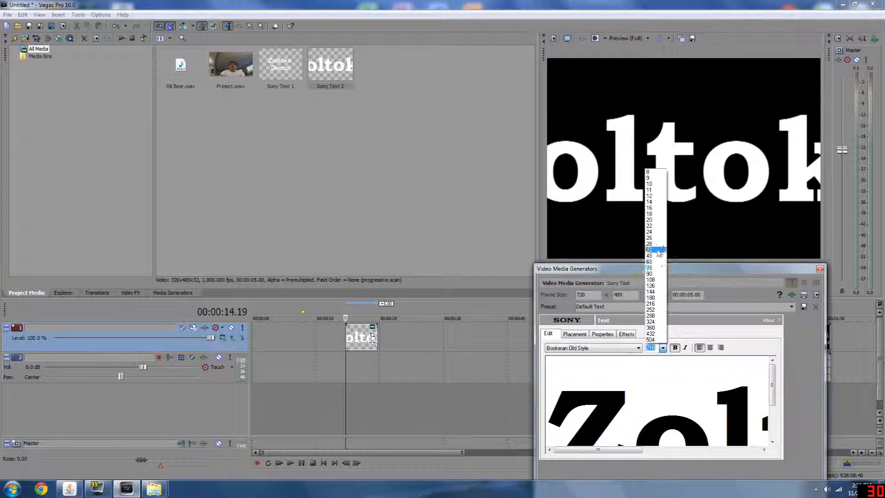
click(651, 268)
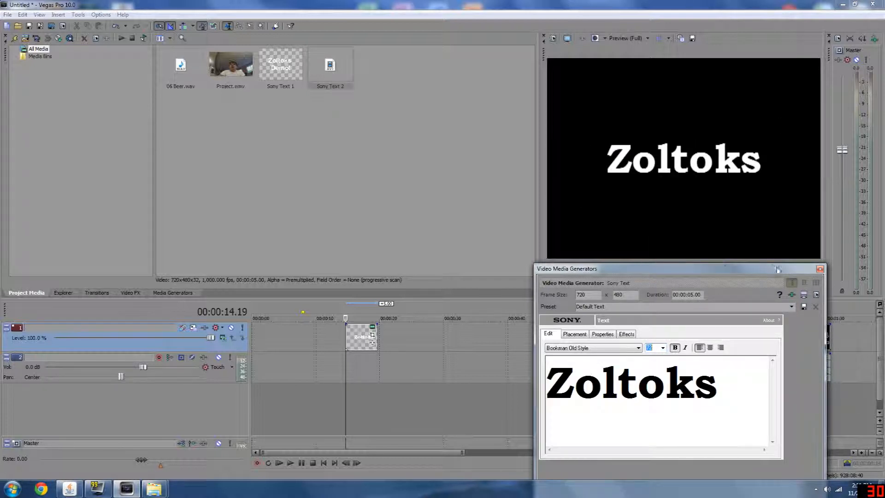
View the text generator's keyframe timeline, place its cursor at 00:00:02.06, and close the generator.
drag(657, 271, 545, 107)
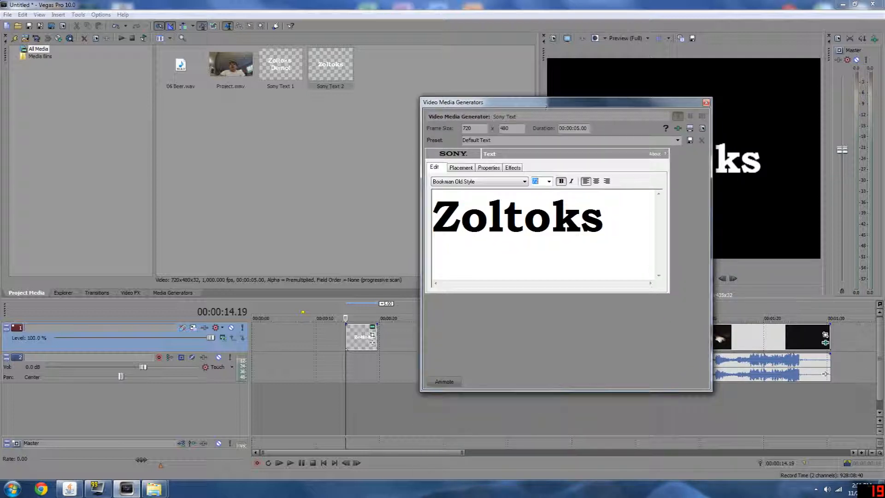
click(447, 383)
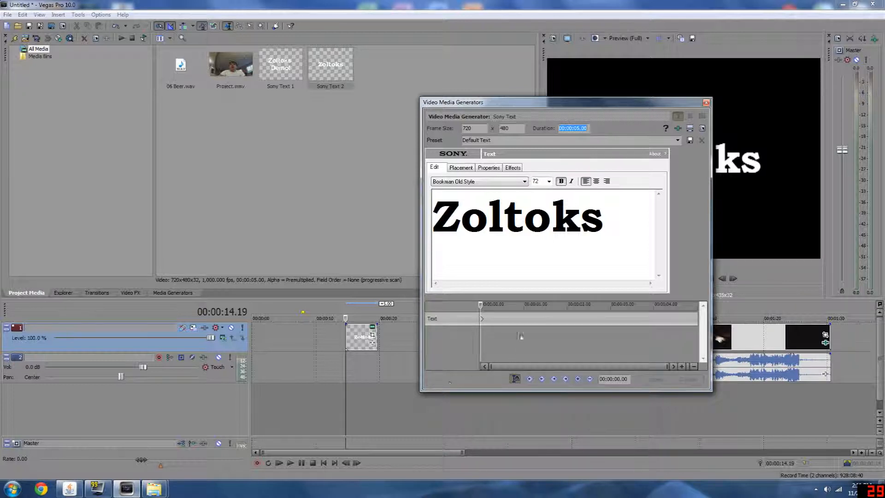
click(577, 318)
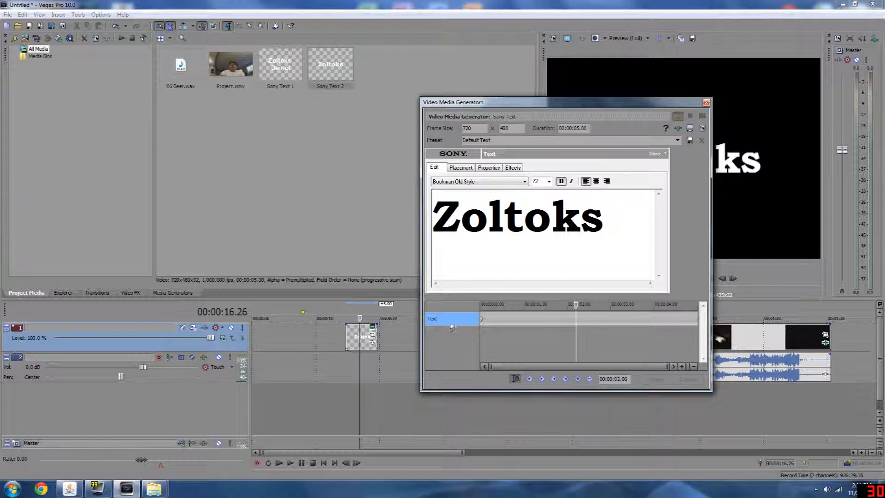
click(707, 104)
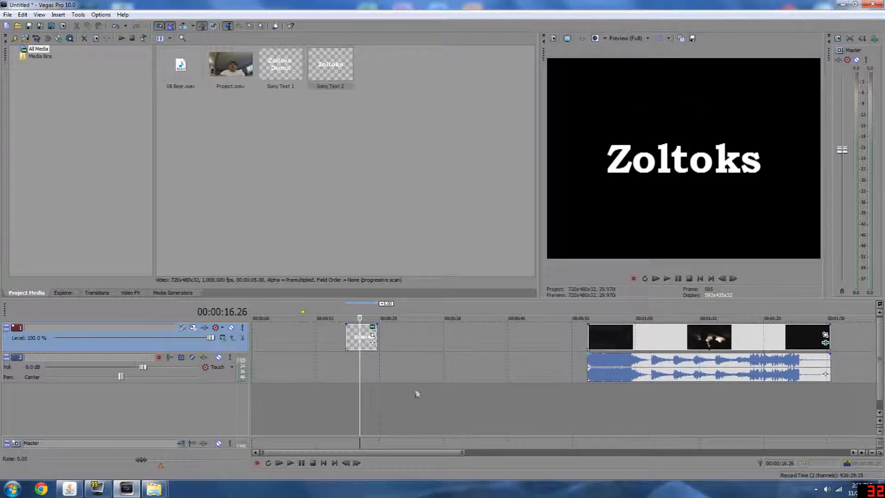
Add the Sony Radial Blur and Sony Light Rays effects to the Zoltoks title event.
click(372, 343)
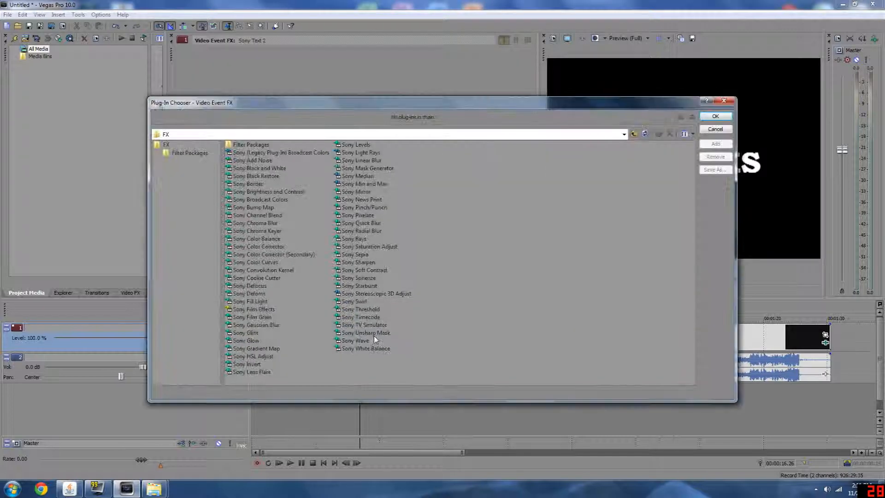
drag(587, 98, 583, 70)
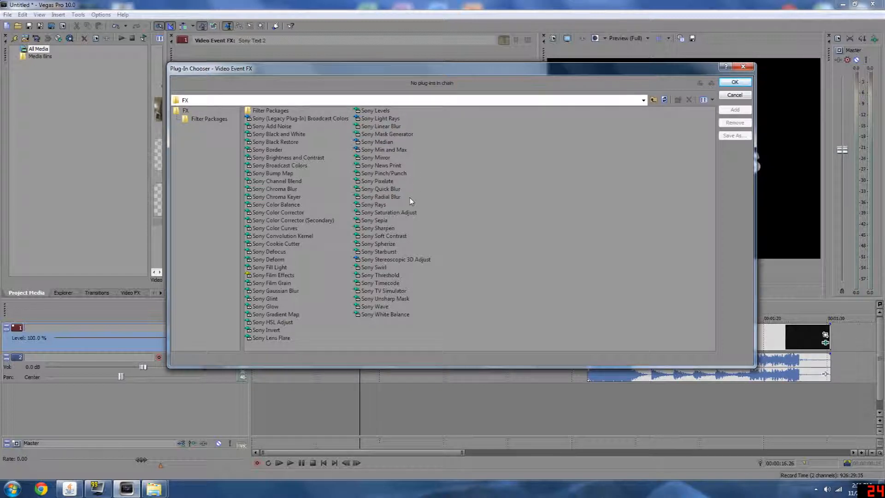
double_click(382, 198)
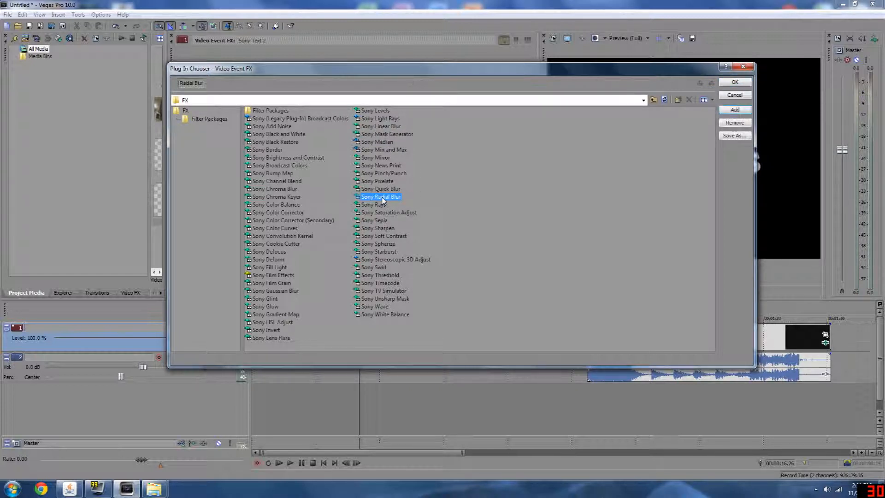
double_click(378, 119)
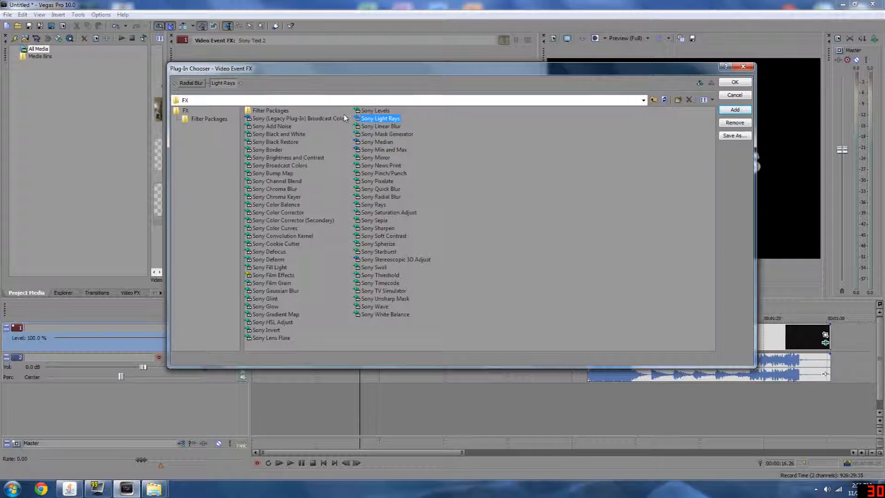
click(729, 84)
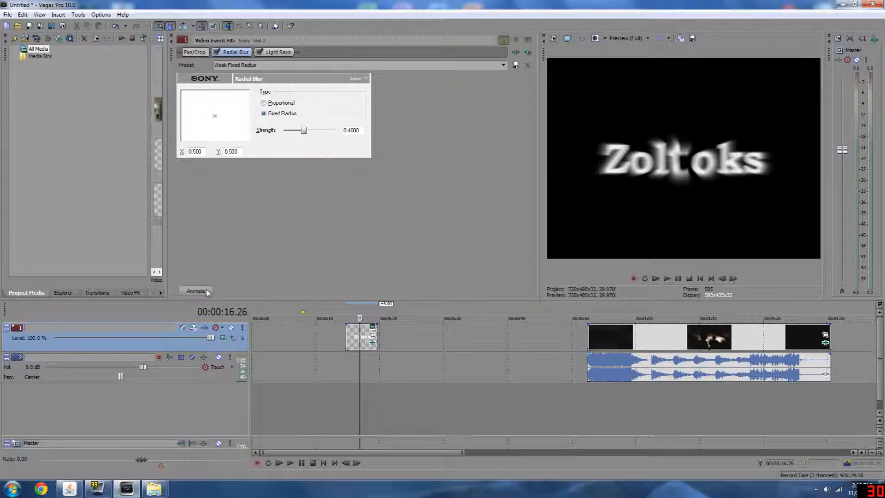
Play the Zoltoks title from its start to preview the applied effects.
click(347, 313)
key(space)
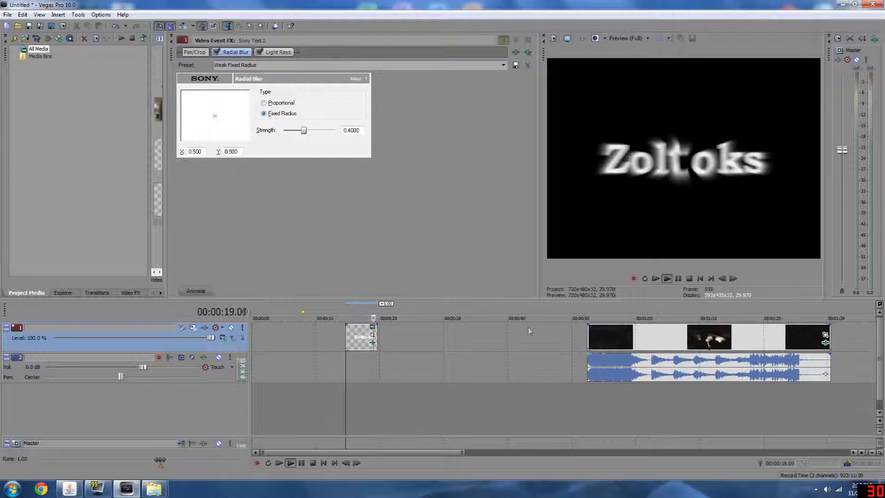
key(space)
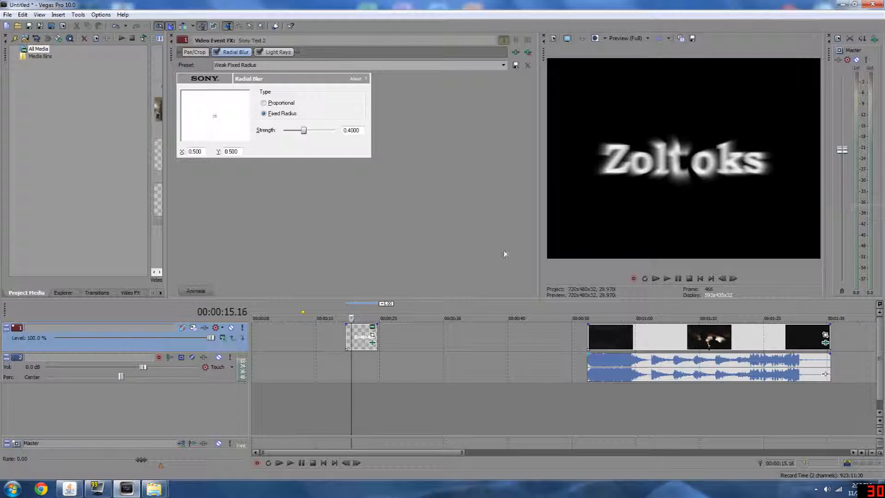
Enable Radial Blur animation with its cursor synced to the timeline and add a keyframe at 00:00:16.28 on the main timeline.
click(196, 291)
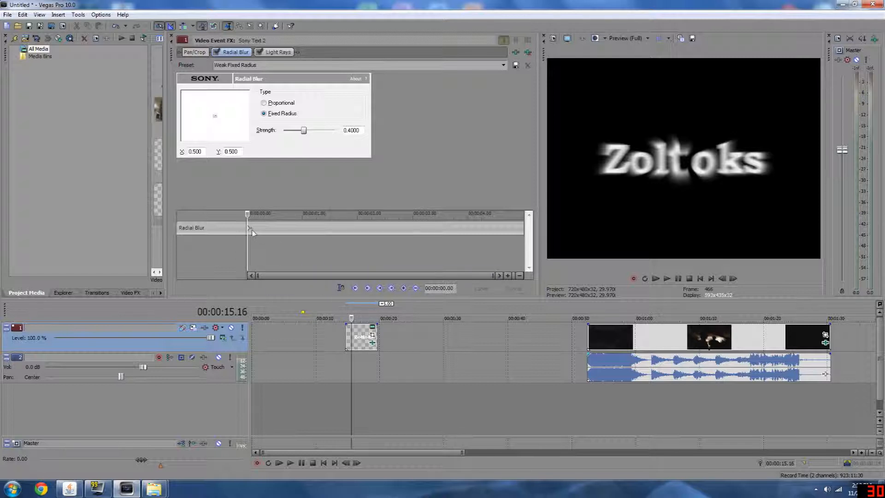
click(341, 289)
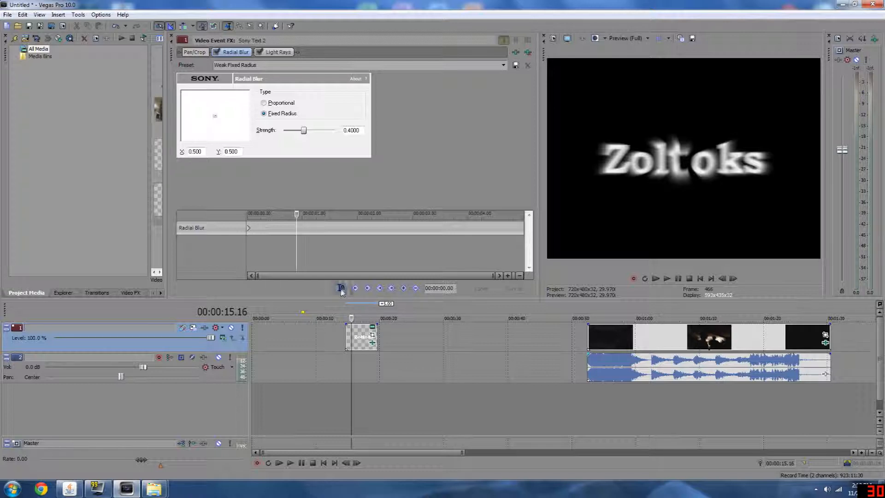
click(361, 313)
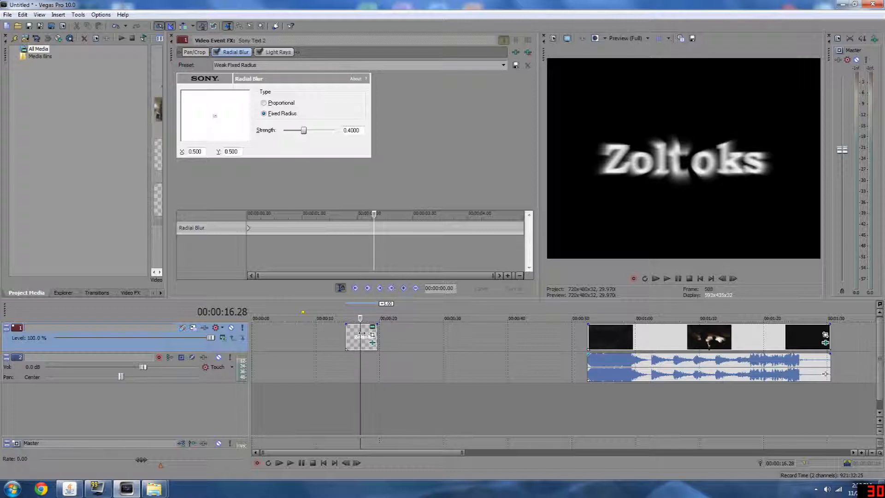
scroll(362, 333, up, 4)
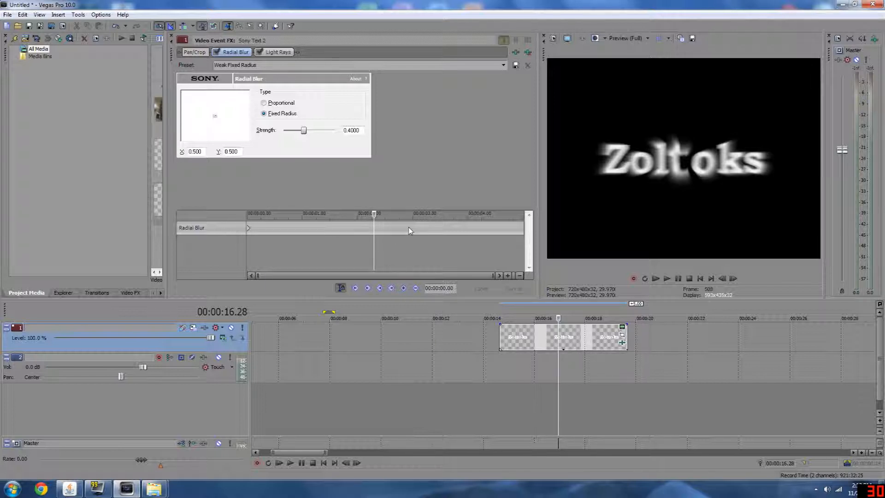
click(404, 289)
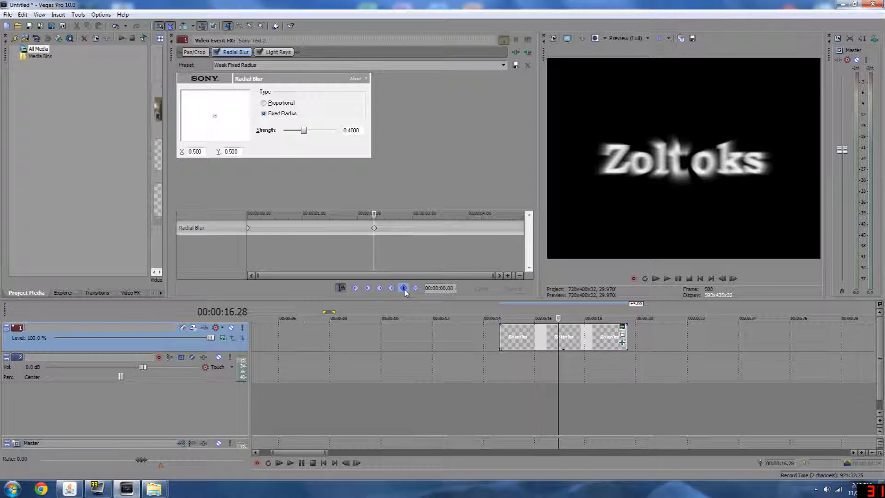
Set the Radial Blur strength to 0 at the second keyframe and return the playhead to just before the title.
click(374, 229)
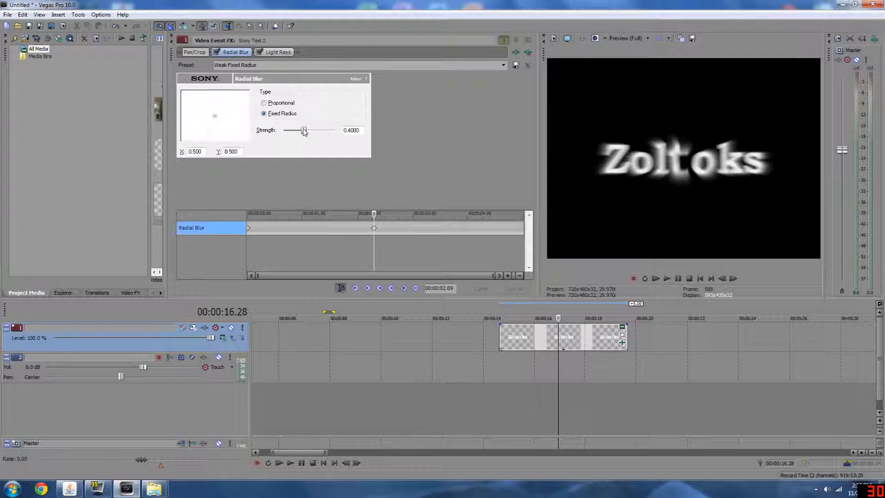
drag(304, 131, 277, 132)
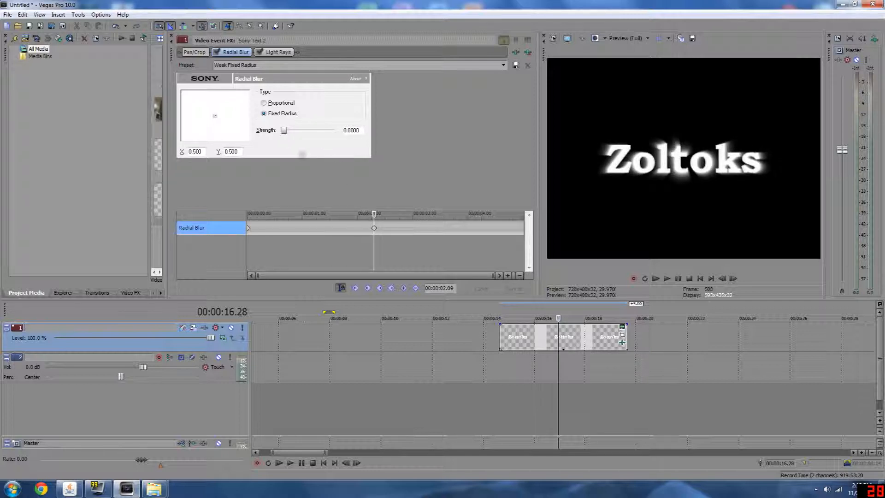
click(492, 305)
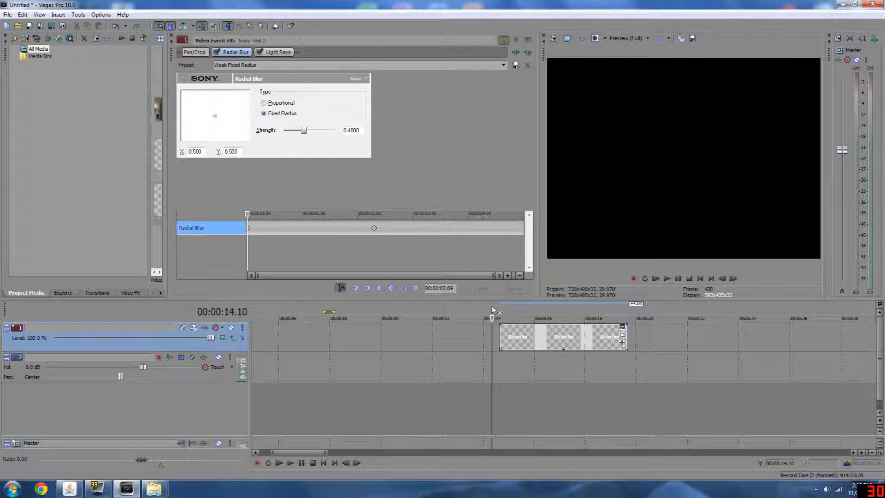
Play the Zoltoks title to preview the keyframed Radial Blur.
key(space)
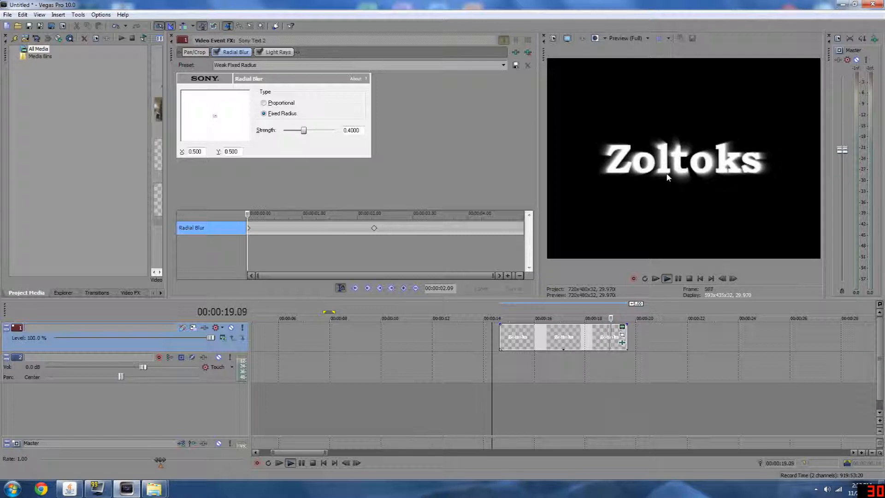
click(499, 313)
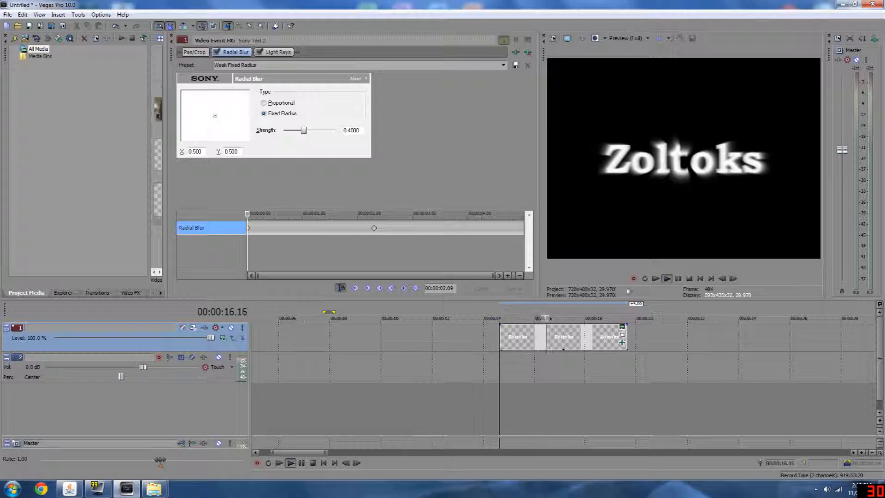
click(678, 278)
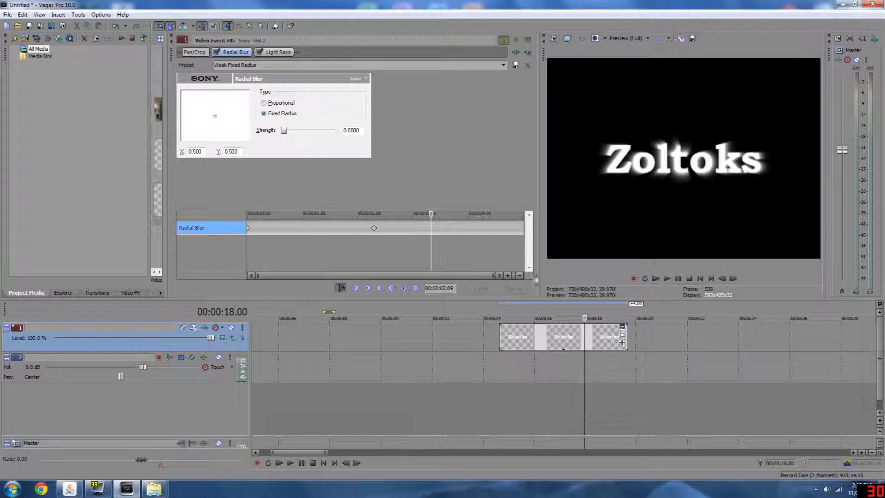
Set the Radial Blur strength to about 0.87 at the first keyframe, at the start of the title.
click(502, 316)
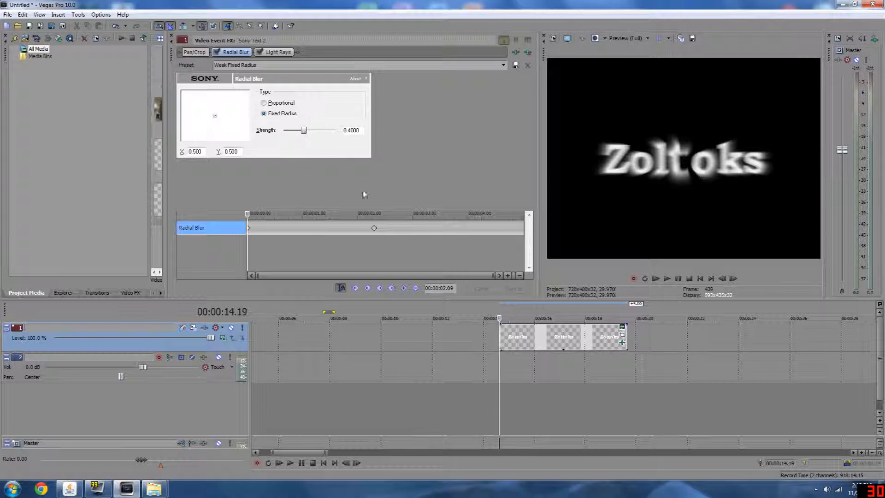
click(249, 233)
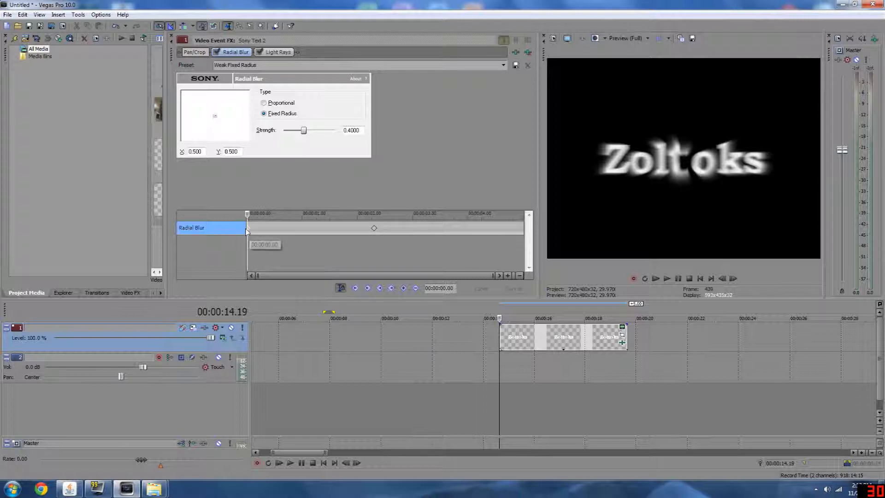
drag(303, 130, 328, 131)
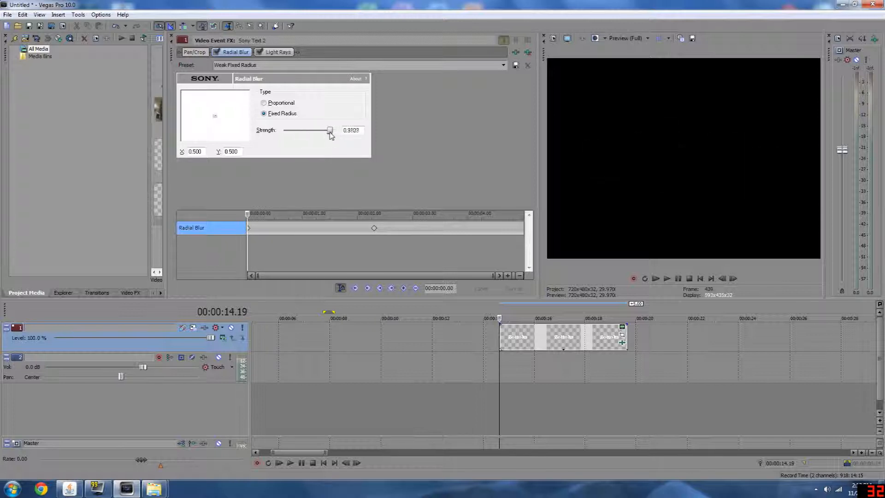
Play the title from its start to check the stronger opening blur.
click(495, 315)
key(space)
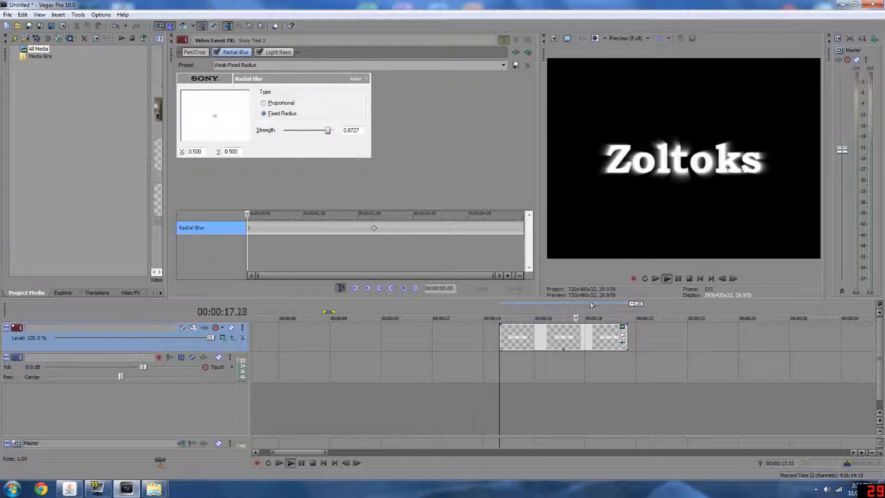
key(Return)
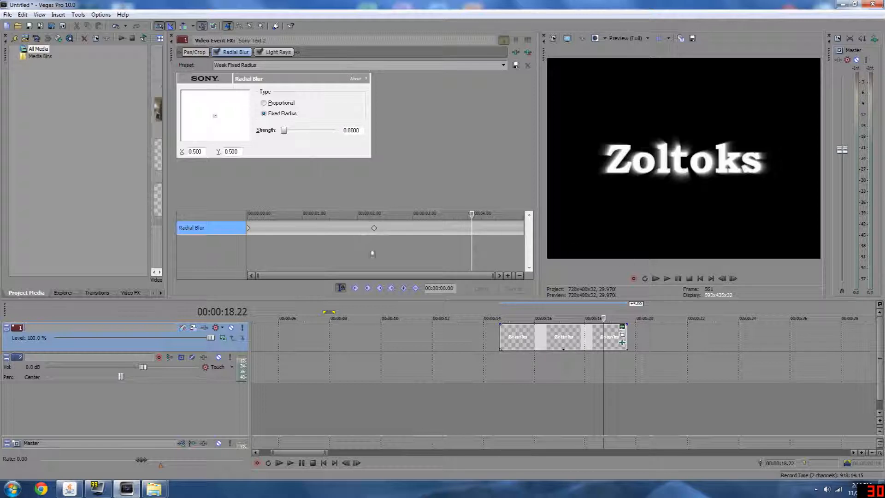
Add a third Radial Blur keyframe at 00:00:17.19 on the main timeline with a strength of about 0.71.
click(374, 229)
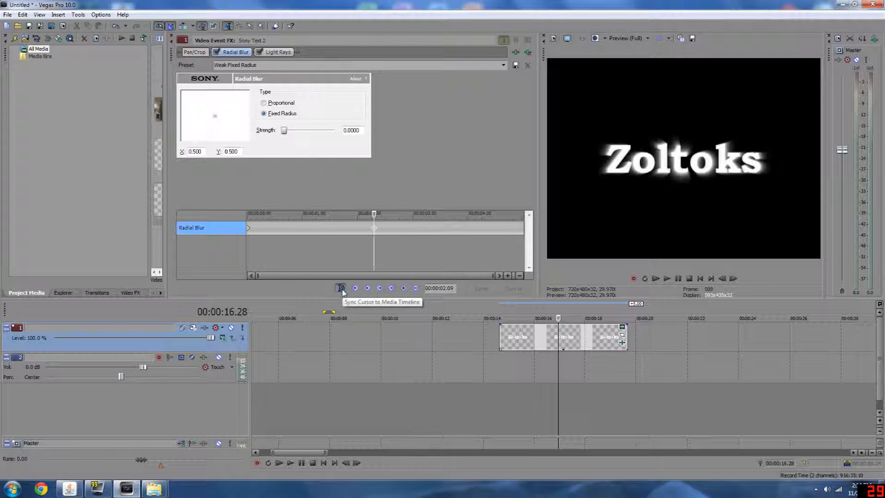
click(575, 313)
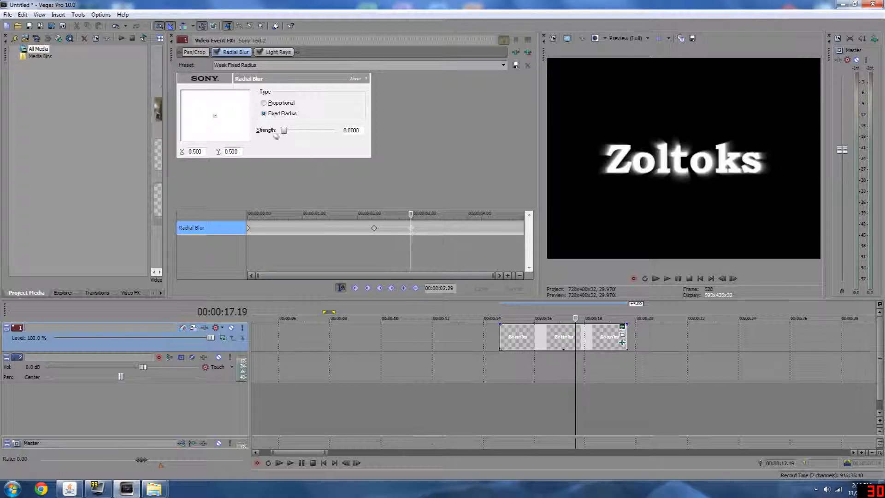
drag(284, 130, 321, 131)
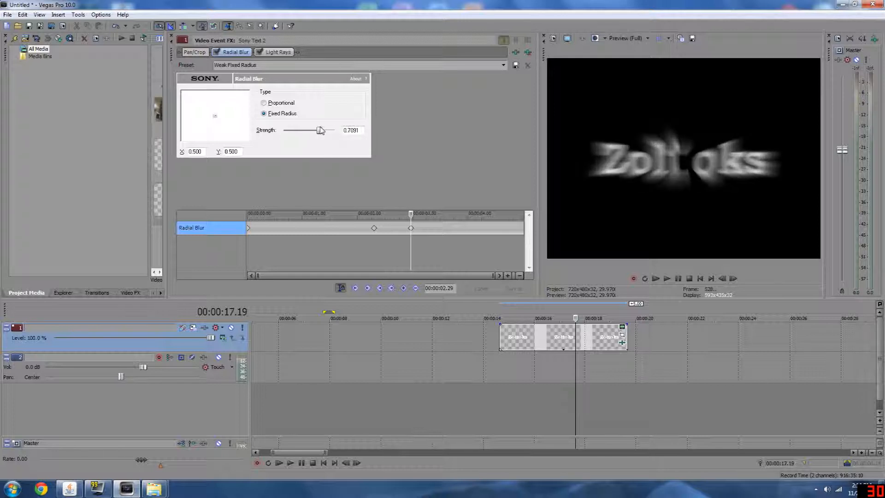
Play the title from just before its start to preview all three Radial Blur keyframes.
click(495, 309)
key(space)
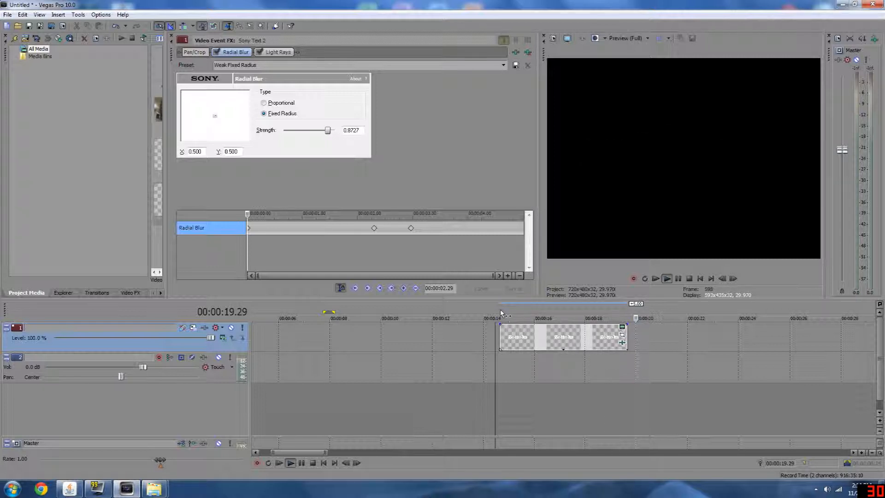
click(677, 278)
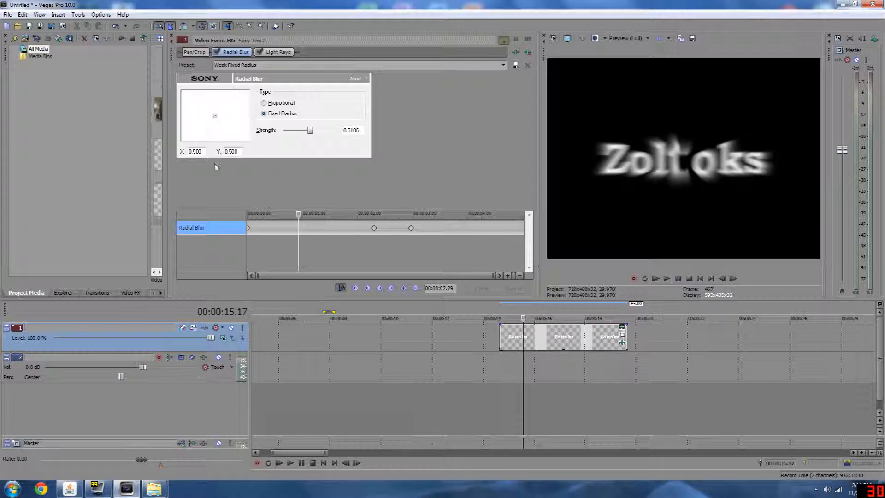
Enable keyframe animation for the Light Rays effect on the title.
click(278, 52)
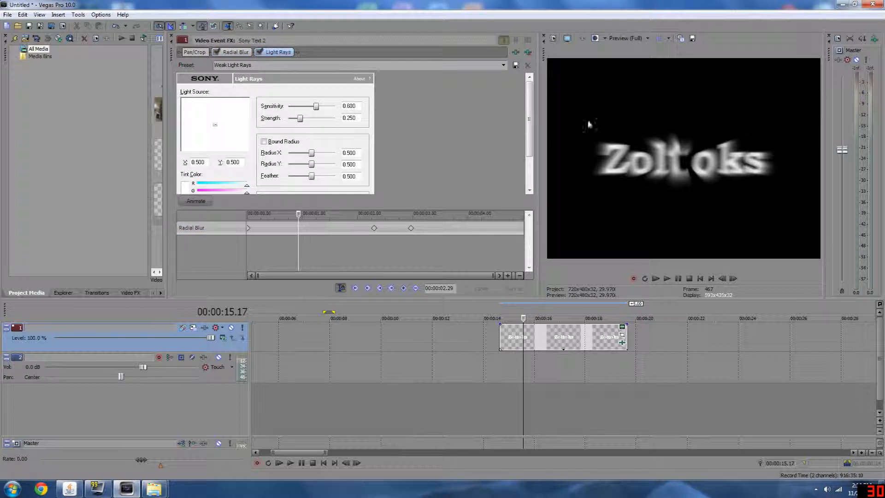
drag(530, 127, 528, 147)
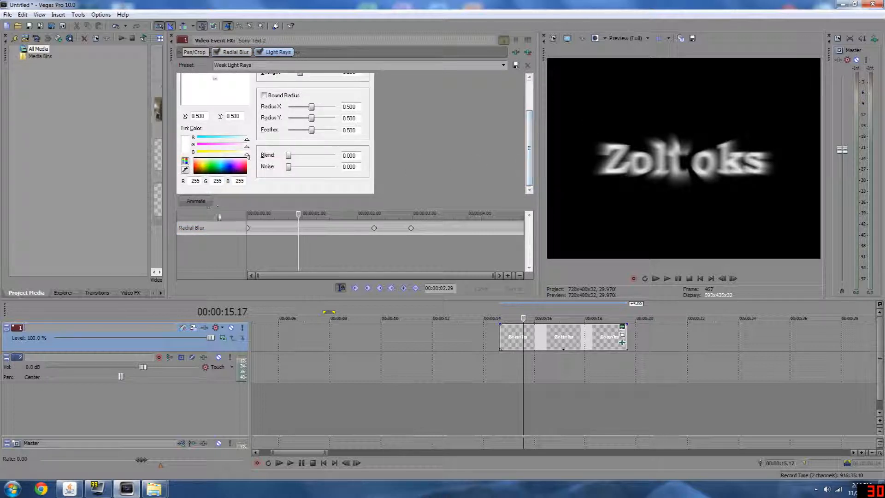
click(203, 202)
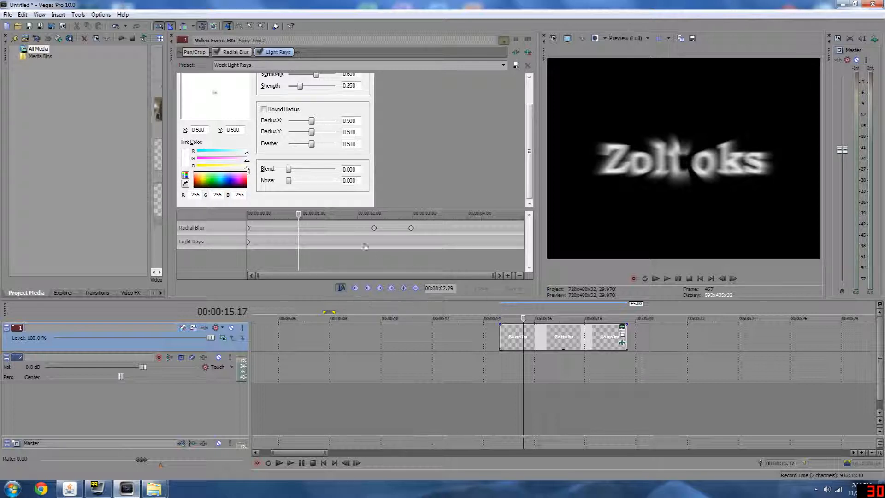
Add a Light Rays keyframe at 00:00:19.11 with Sensitivity 0.742, Strength 0.644, Radius X 1.000, Radius Y 0.623 and Feather 0.702.
click(629, 315)
click(620, 311)
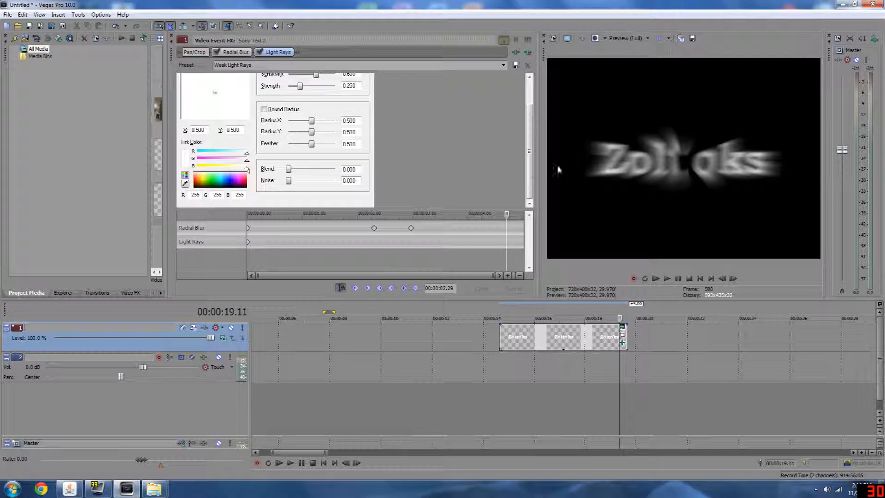
scroll(527, 136, up, 1)
scroll(527, 135, up, 1)
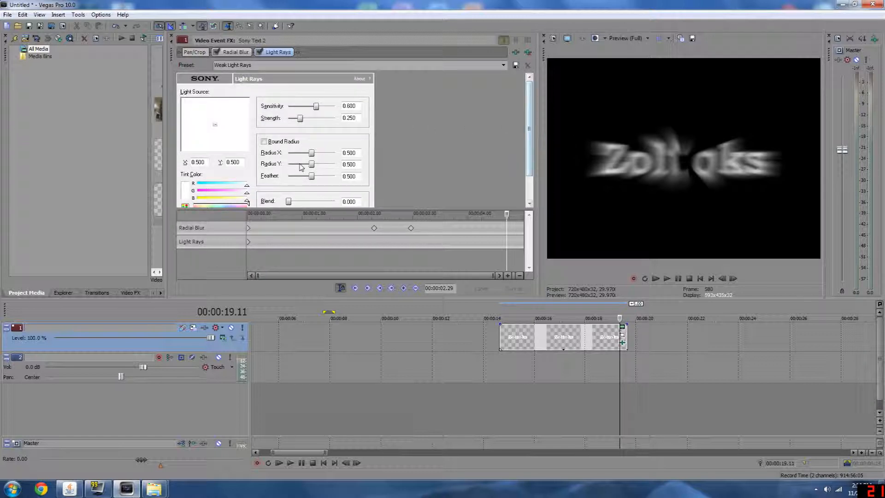
drag(311, 153, 326, 167)
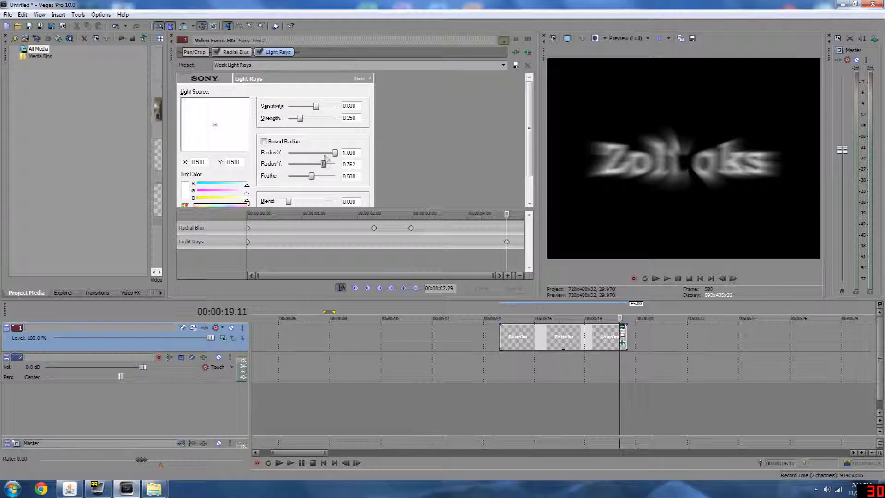
mouse_move(320, 108)
mouse_down()
mouse_move(328, 107)
mouse_move(318, 121)
mouse_up()
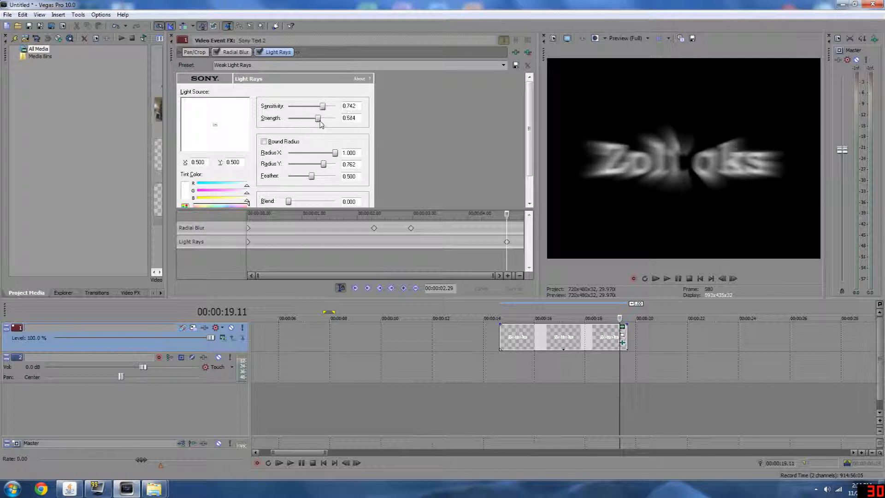
mouse_move(312, 176)
mouse_down()
mouse_move(323, 175)
mouse_move(317, 164)
mouse_up()
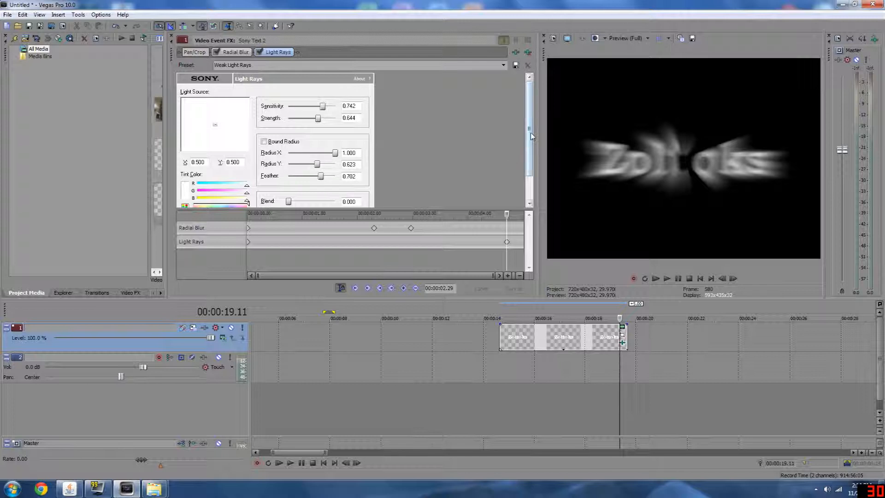
Place the light source at X 0.632, Y 0.850 at 00:00:19.11 and at X 0.053, Y 0.625 at 00:00:17.08.
mouse_move(530, 122)
mouse_down()
mouse_move(528, 153)
mouse_move(519, 117)
mouse_up()
drag(214, 124, 224, 144)
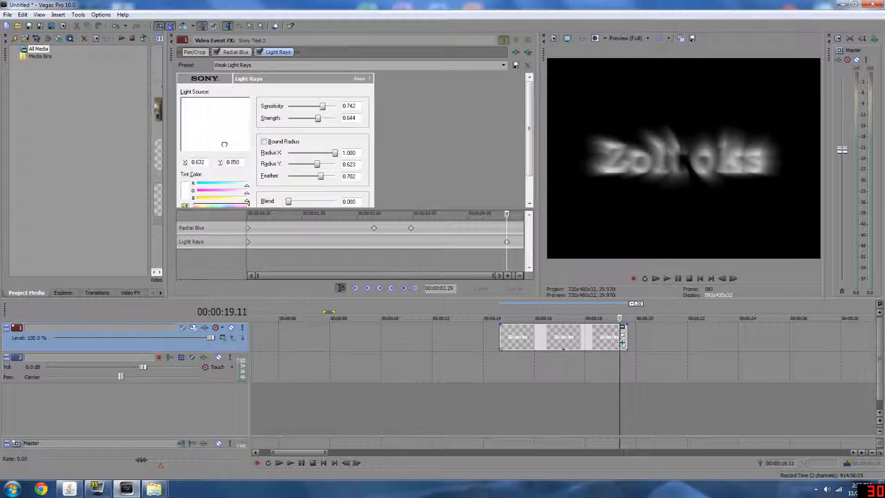
click(566, 306)
drag(215, 137, 184, 134)
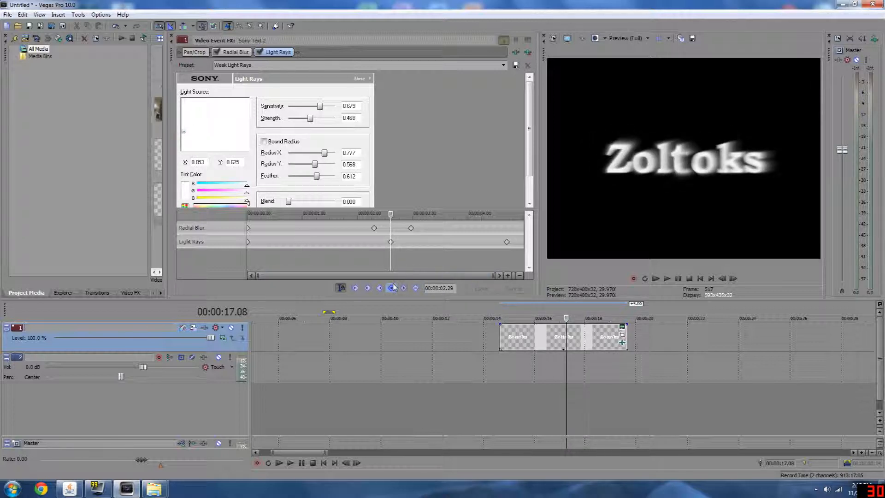
Add a Light Rays keyframe at 00:00:15.25 with larger radii and the light source near the upper-right corner of its area.
click(531, 313)
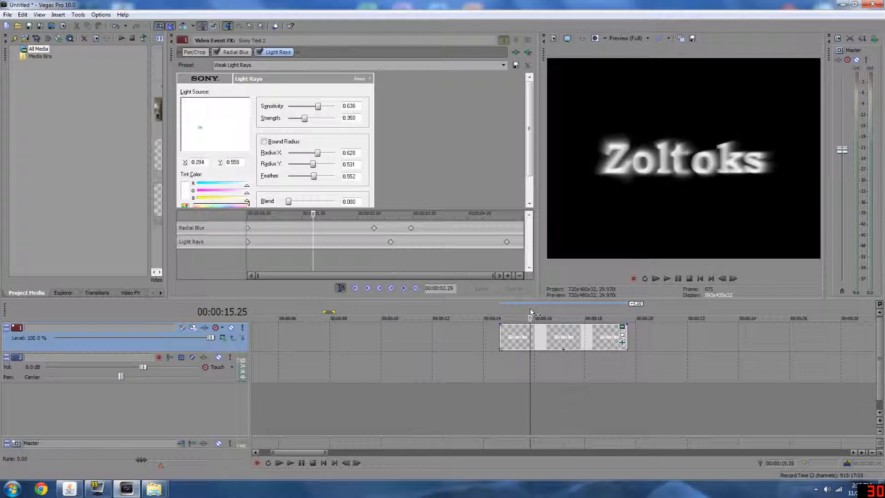
drag(317, 153, 325, 165)
drag(199, 125, 239, 104)
Place the light source at X 0.849, Y 0.192 at the title's start and play the title to preview the animation.
click(502, 314)
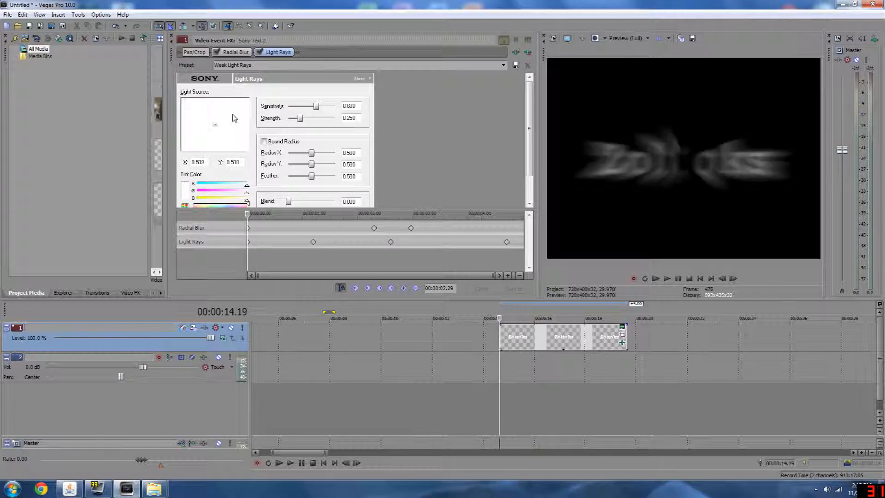
drag(200, 149, 239, 106)
click(667, 279)
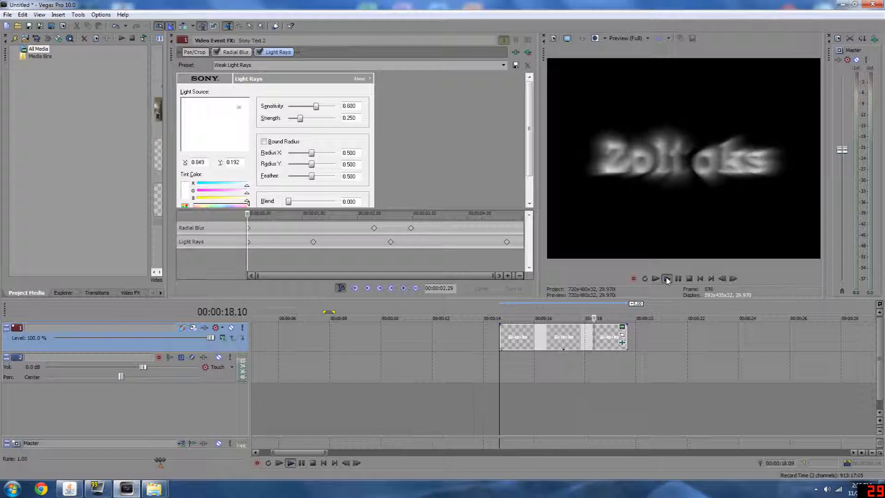
click(677, 279)
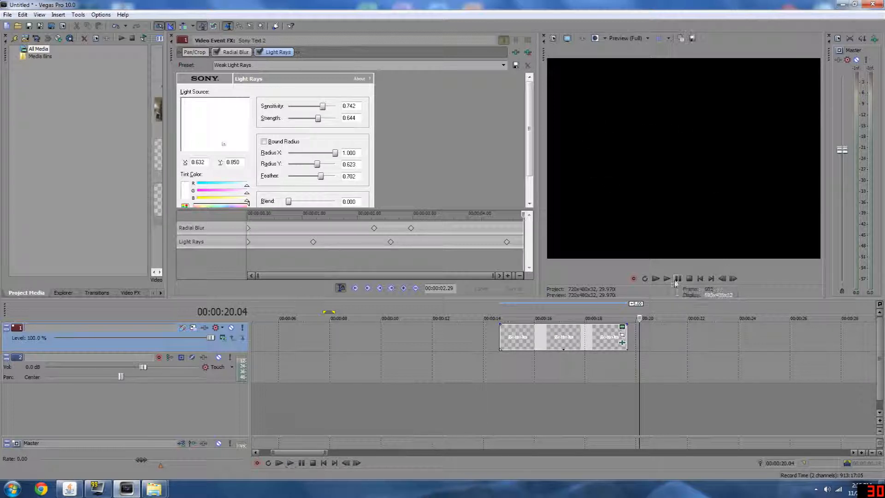
Play the finished video clip farther along the timeline from 00:00:52.03 to review its title effects.
scroll(386, 399, down, 5)
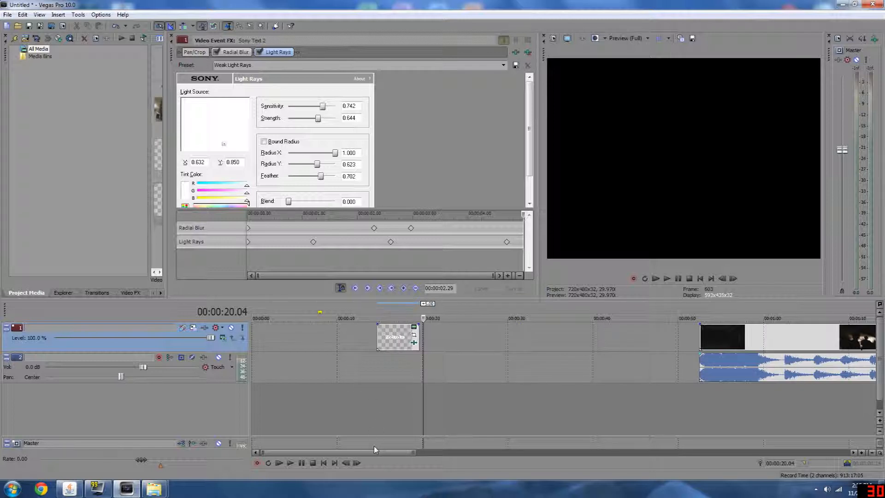
drag(364, 451, 419, 452)
click(470, 309)
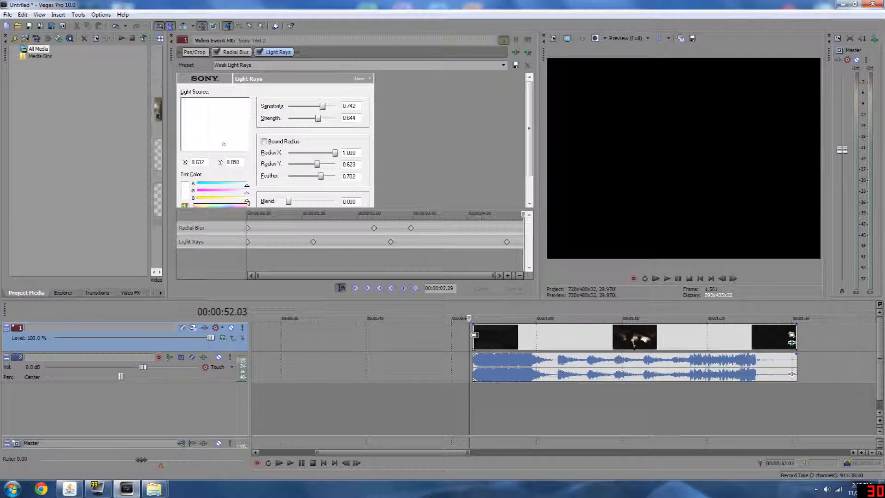
key(space)
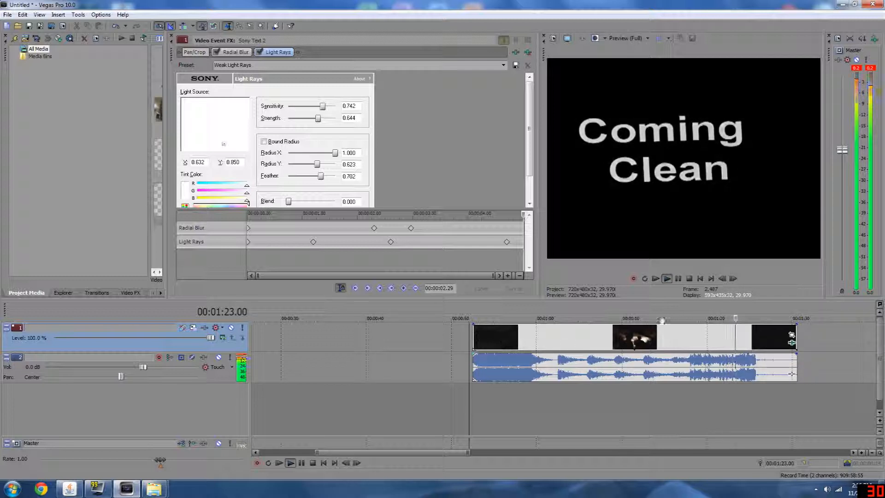
click(679, 278)
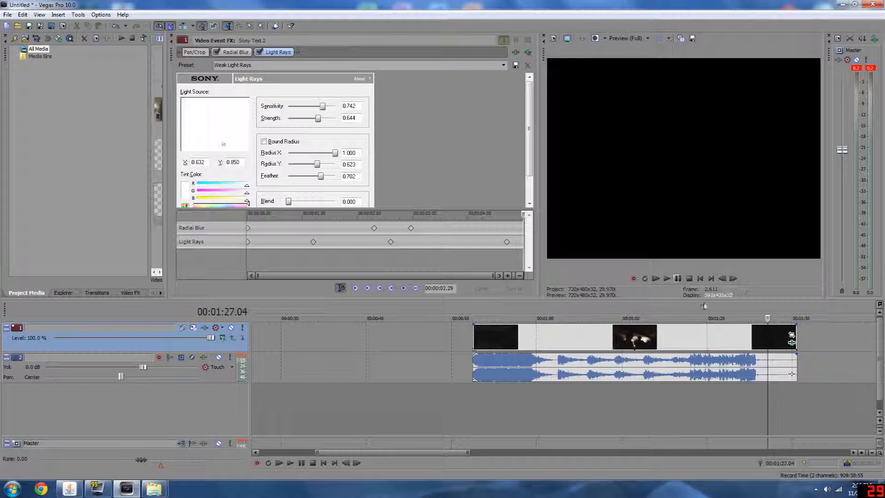
Review the clip's "Coming Clean" title at 00:01:22.22 and its opening footage from 00:00:53.02, and return to the Zoltoks title.
click(730, 317)
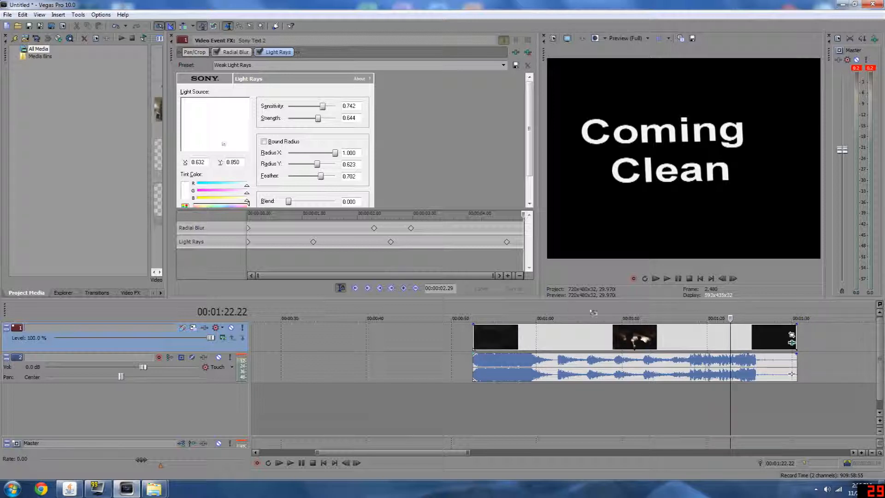
click(477, 307)
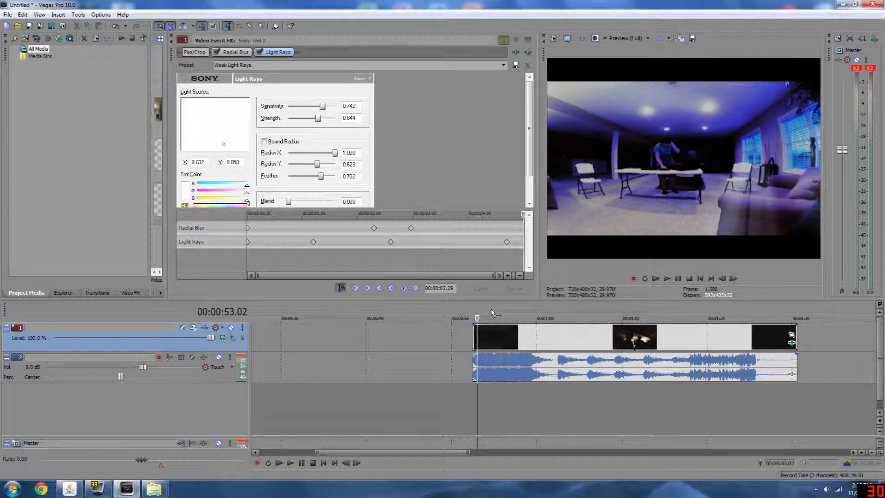
key(space)
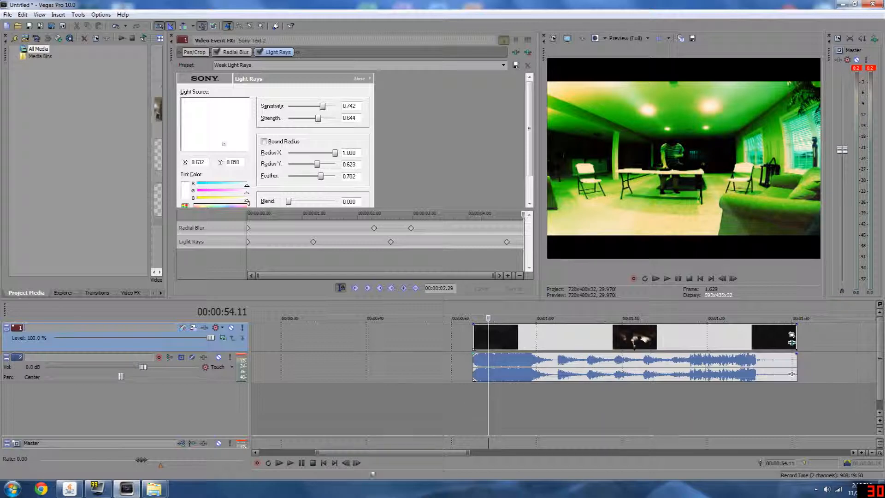
drag(393, 455, 337, 456)
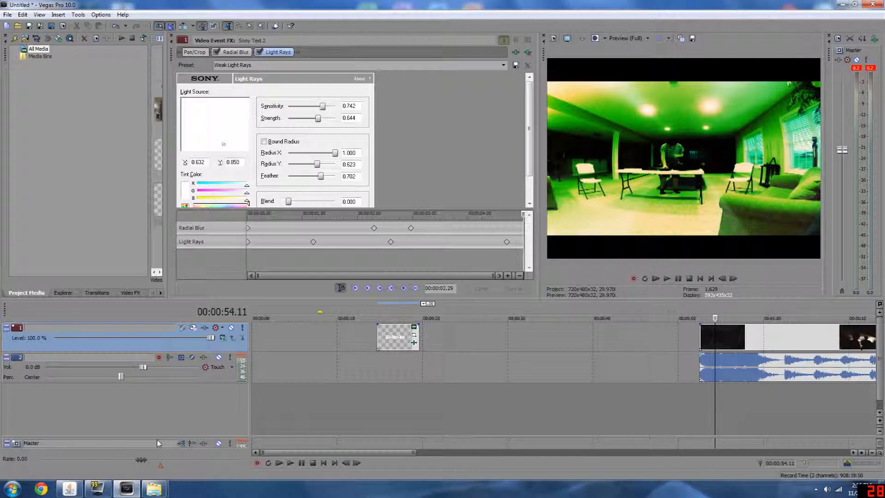